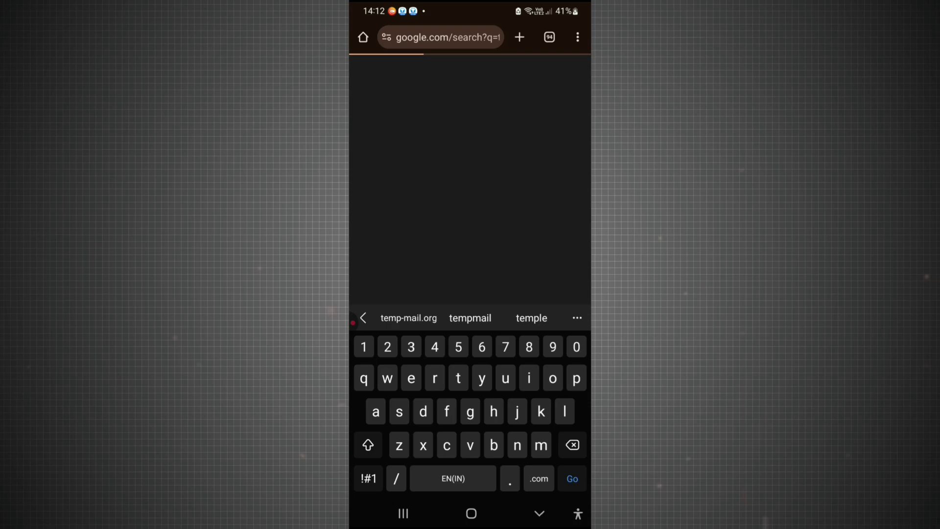
Step: Copy a fresh temporary email address from Temp Mail and head back toward Monica
left_click(388, 253)
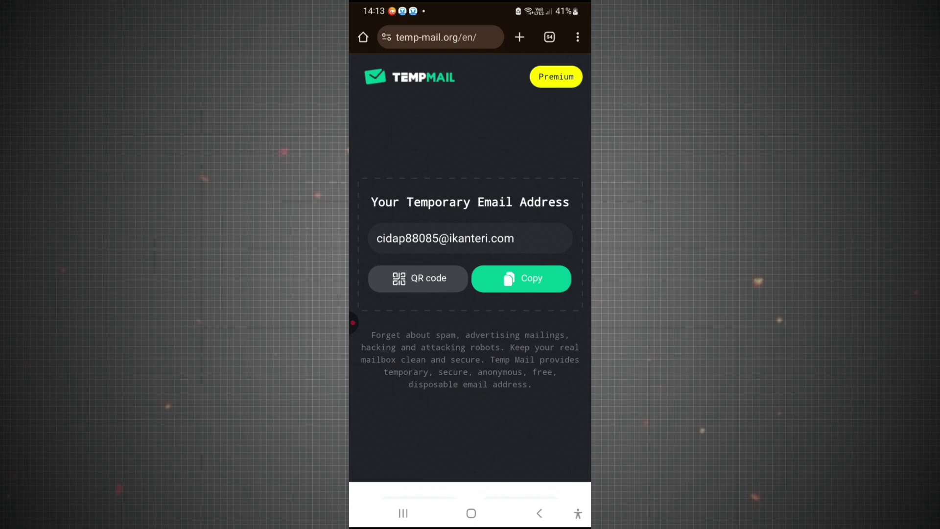
left_click(521, 279)
left_click(403, 514)
Step: Paste the temporary email into Monica's sign-up form and submit it
left_click(470, 235)
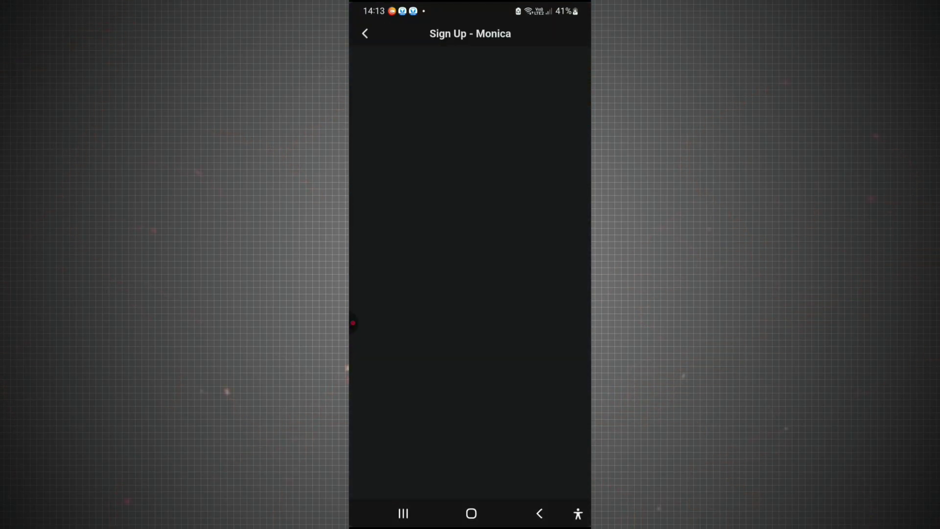
left_click(455, 317)
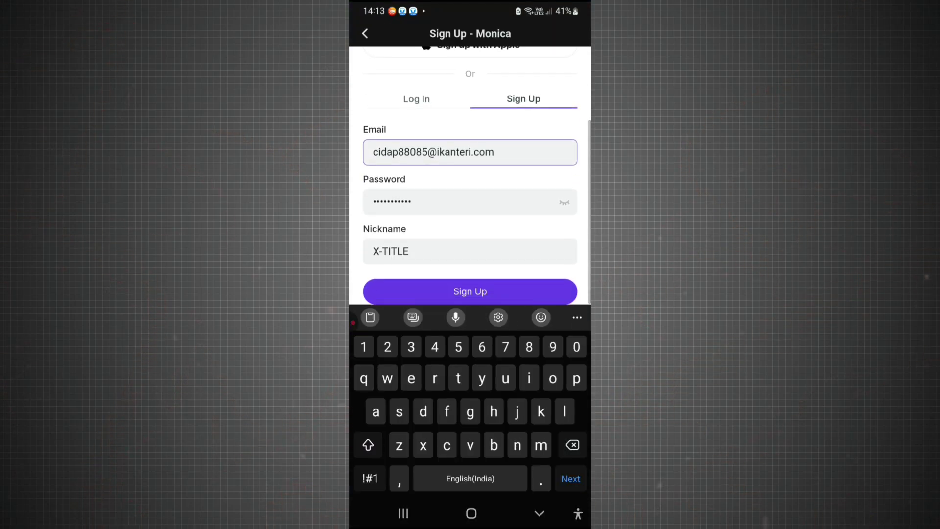
left_click(470, 291)
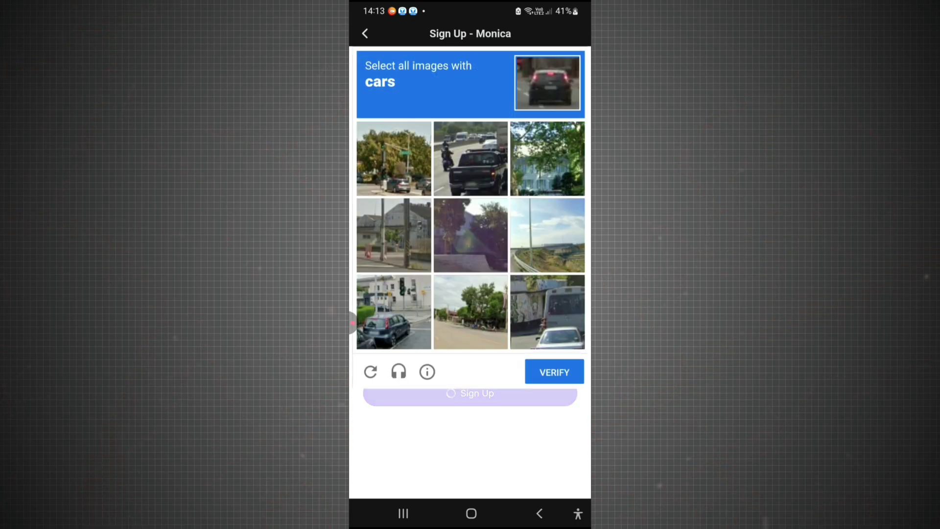
Step: Pass the image CAPTCHA by selecting the four car images and verifying
left_click(394, 158)
left_click(470, 157)
left_click(393, 311)
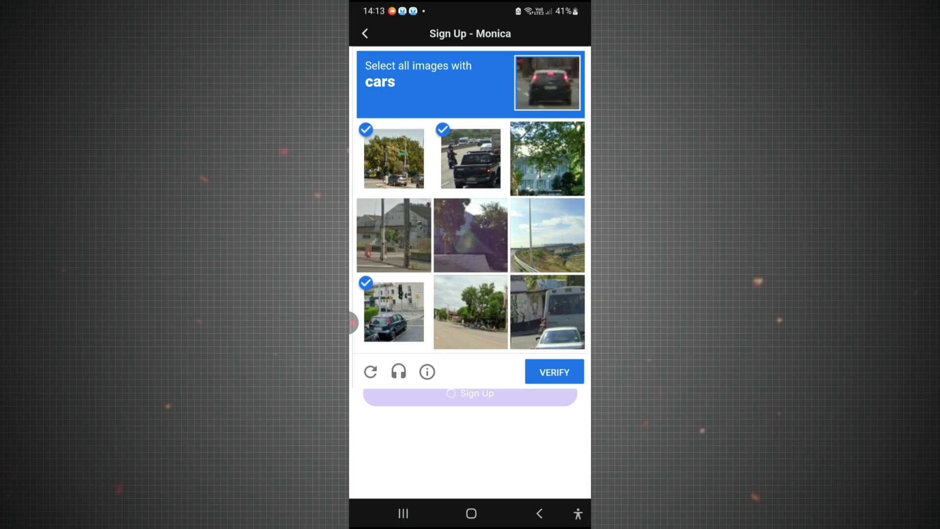
left_click(547, 311)
left_click(554, 373)
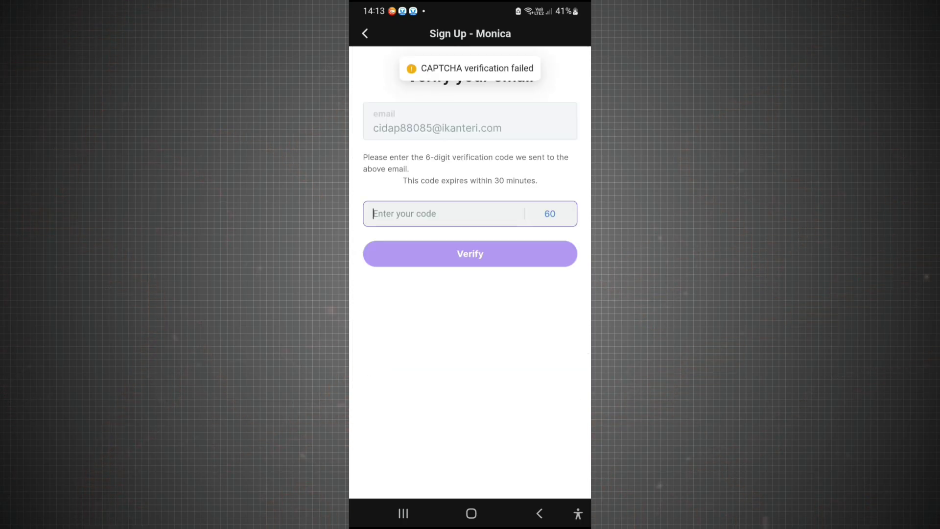
left_click(403, 514)
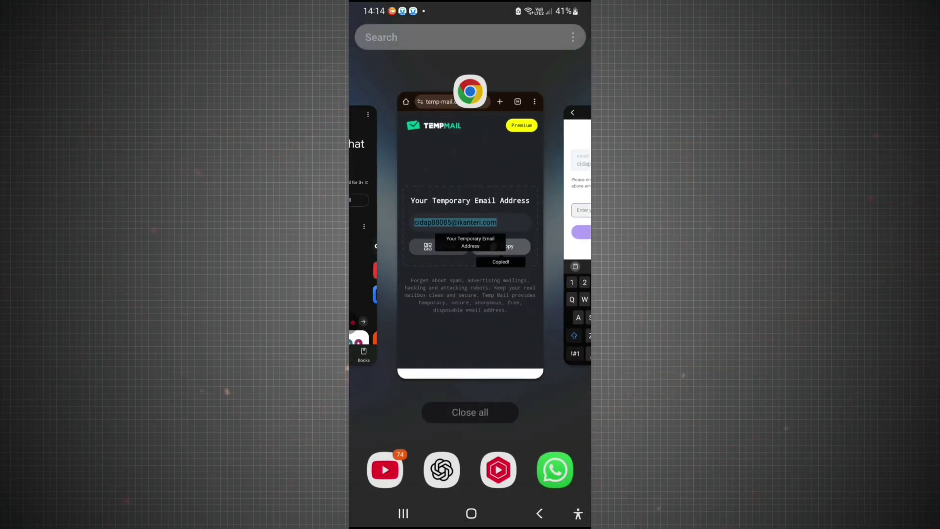
Step: Copy the 6-digit code from the Monica Team email and return to Monica's verification page
left_click(470, 235)
scroll(470, 294, "down", 5)
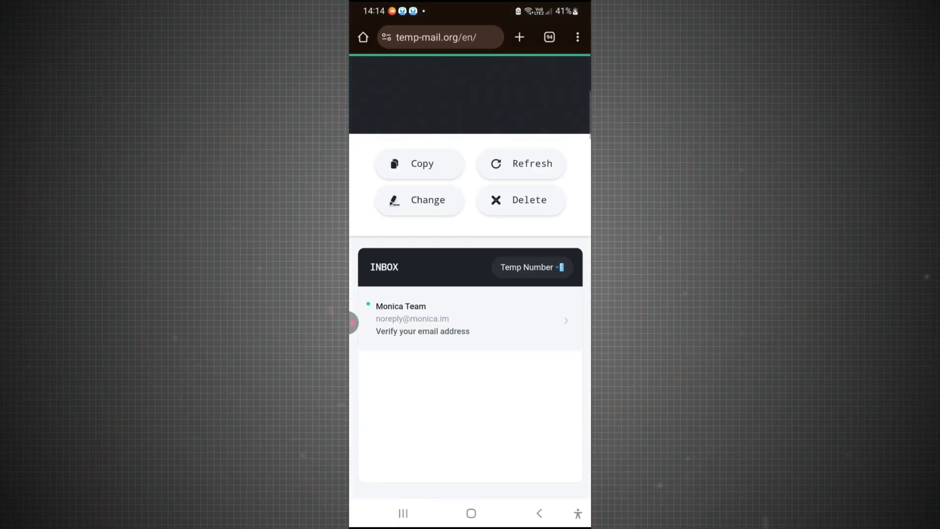
left_click(425, 313)
left_click(403, 514)
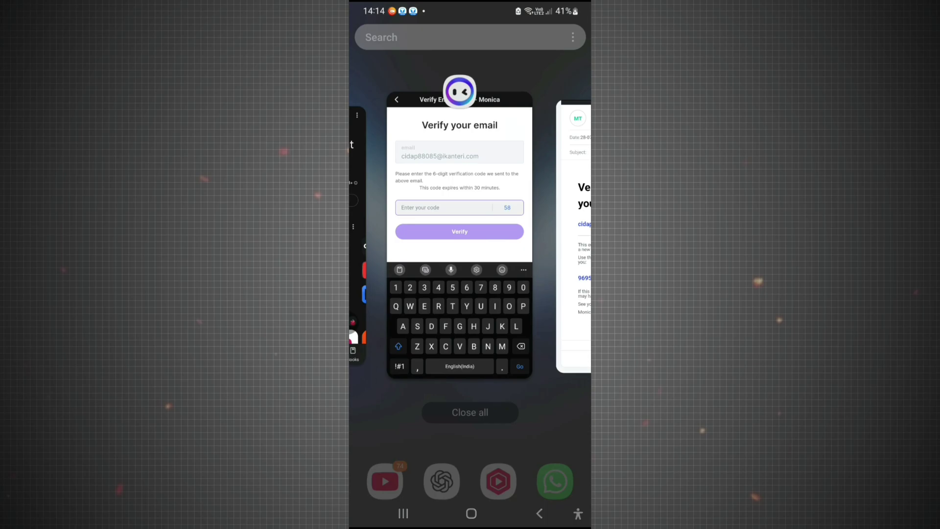
left_click(471, 176)
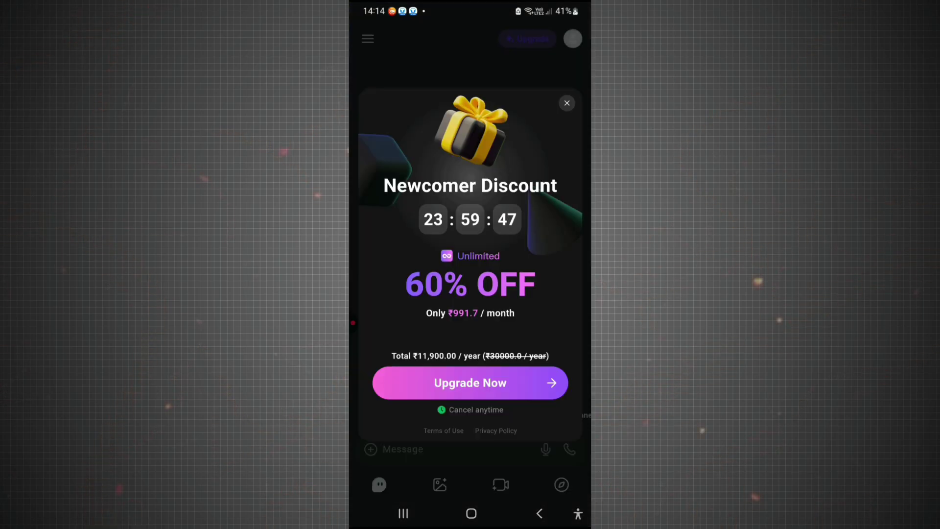
Step: Dismiss the Newcomer Discount and Pro trial popups and start a new text-to-video generation
left_click(566, 103)
left_click(372, 33)
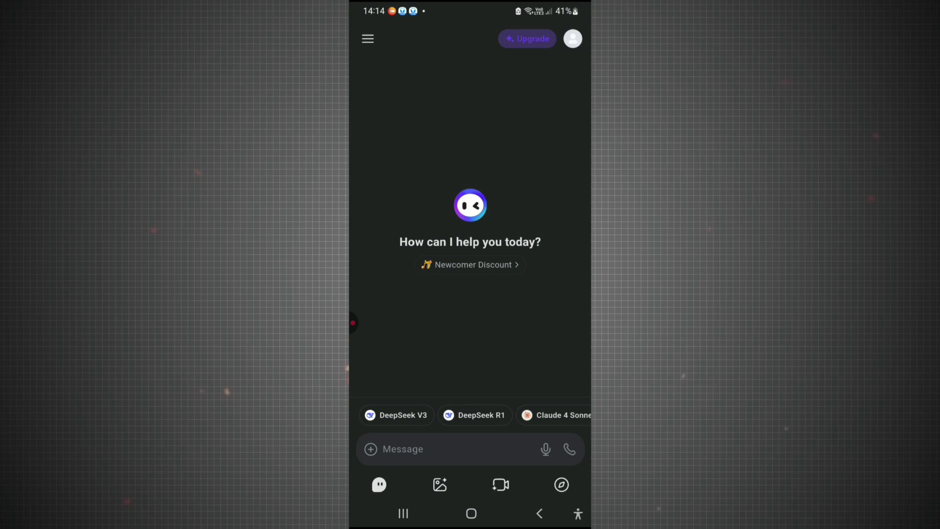
left_click(500, 485)
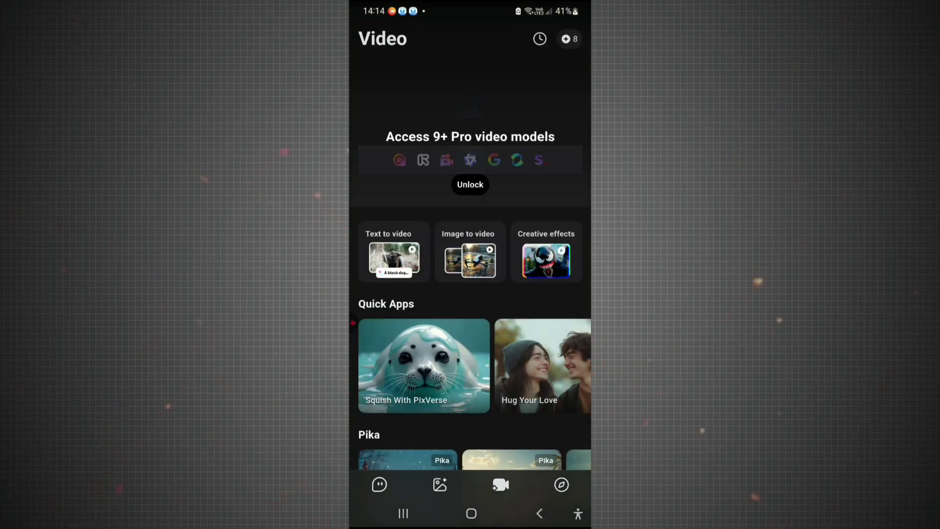
left_click(394, 254)
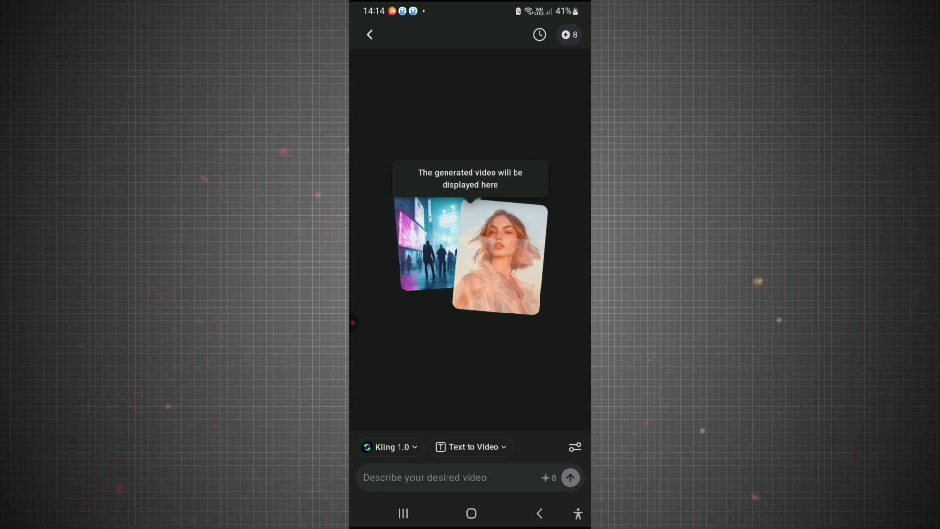
Step: Set the video model to Kling 1.0 and the mode to Text to Video
left_click(389, 447)
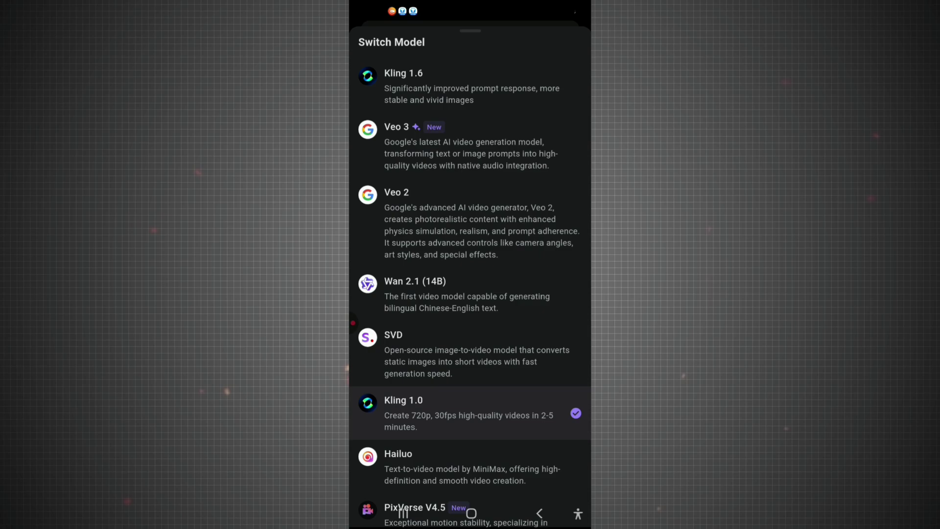
scroll(470, 294, "down", 5)
scroll(470, 294, "up", 6)
left_click(434, 86)
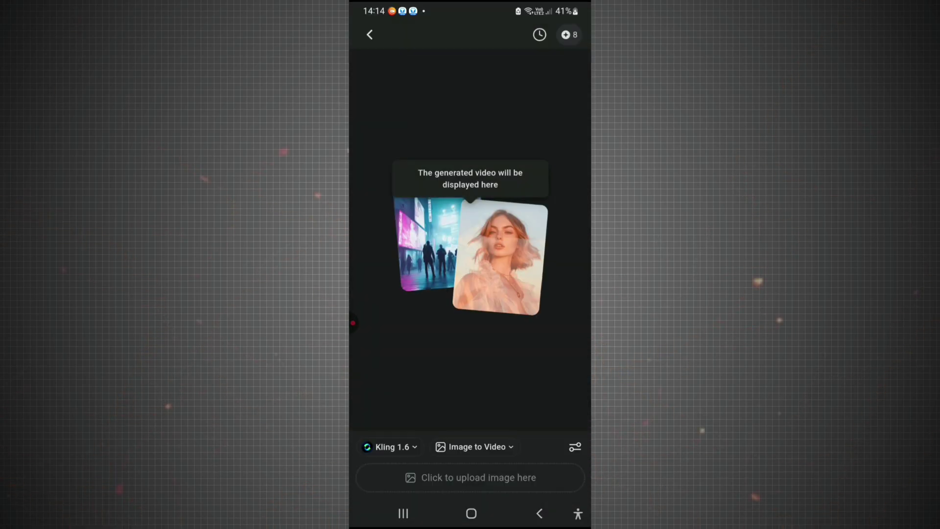
left_click(389, 447)
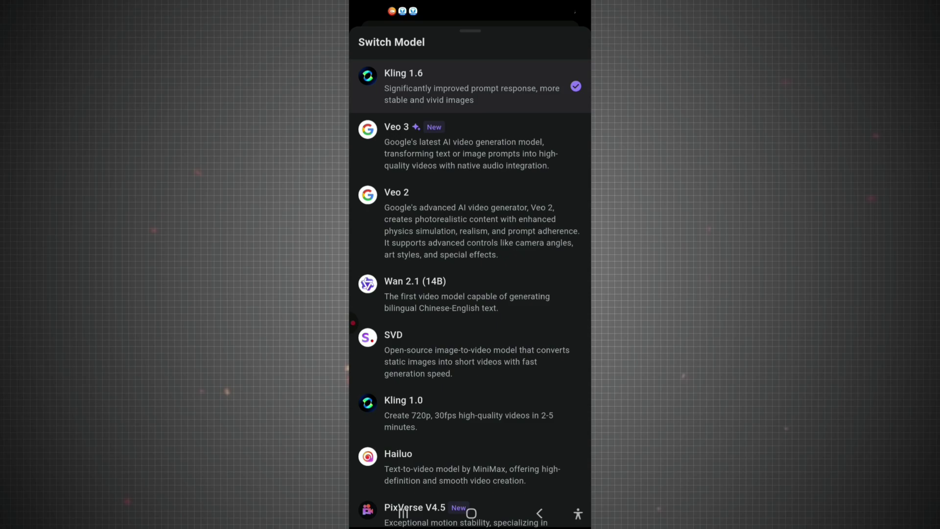
scroll(470, 295, "down", 2)
left_click(403, 338)
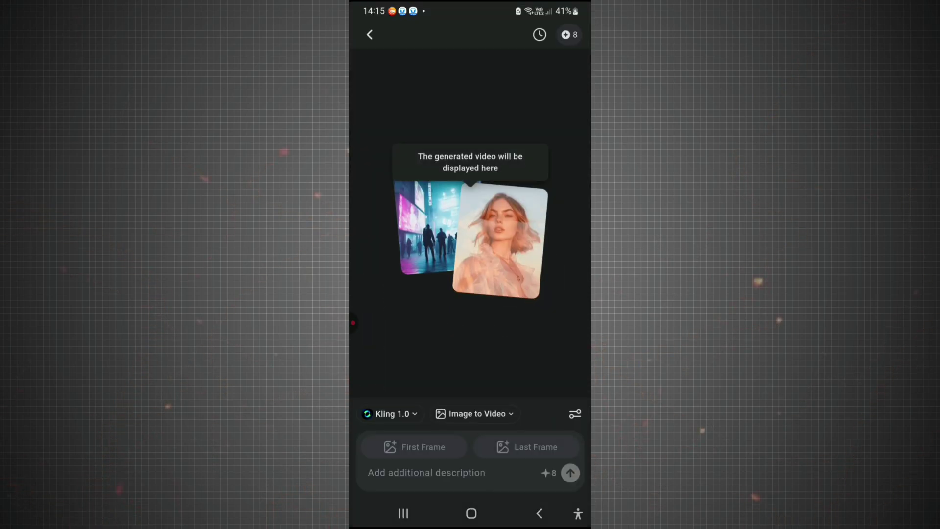
left_click(475, 413)
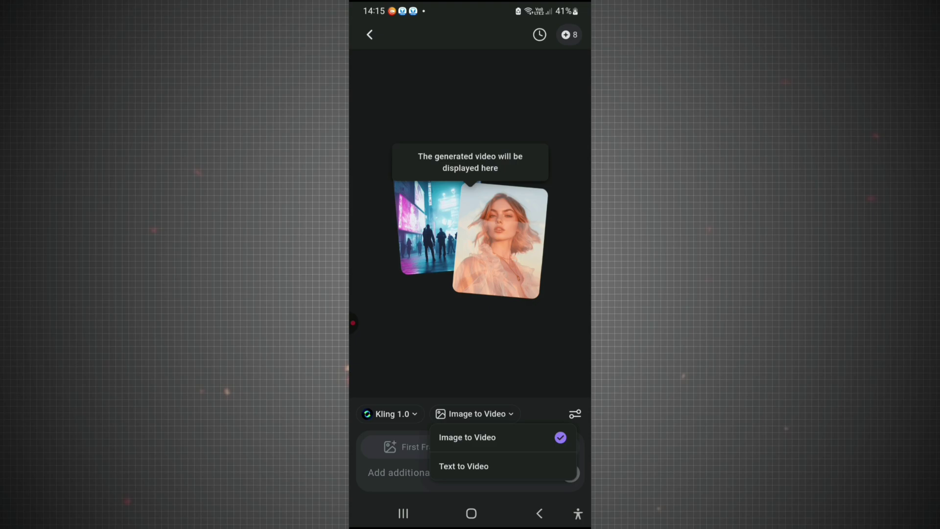
left_click(463, 466)
left_click(576, 447)
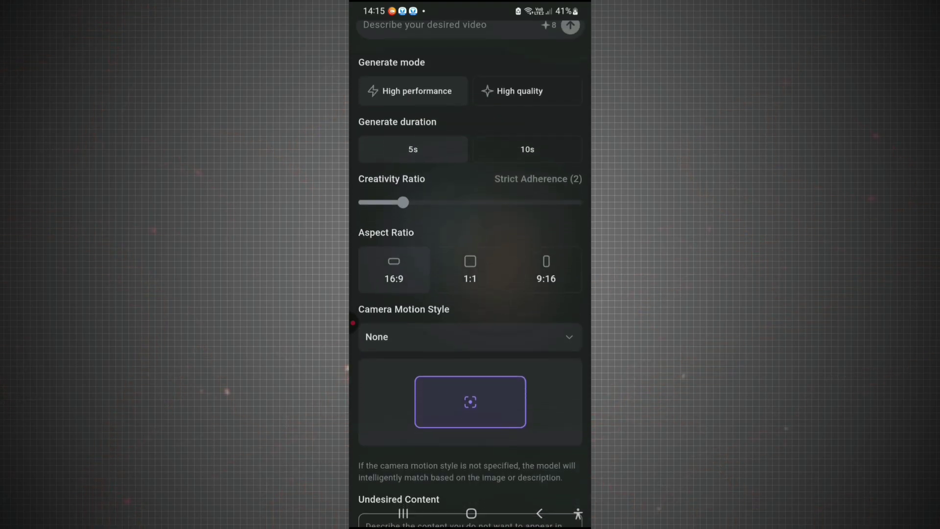
scroll(471, 294, "down", 3)
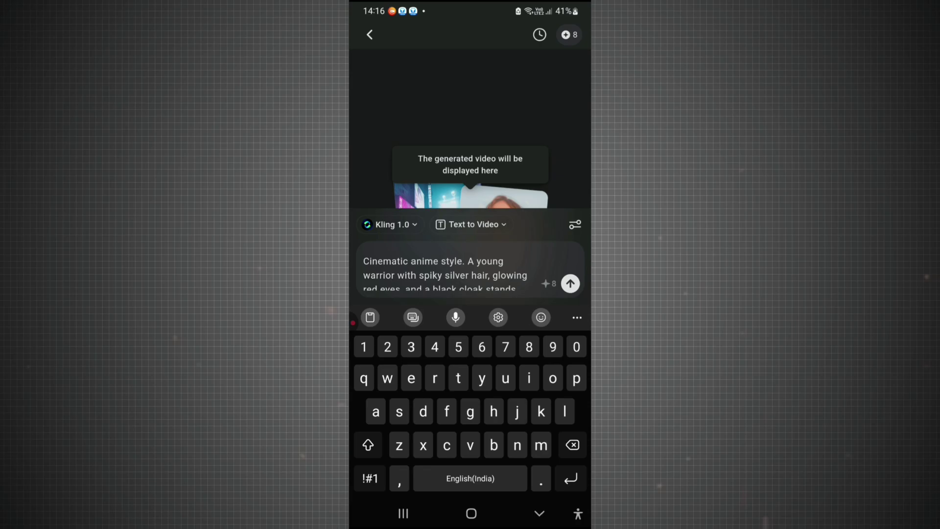
Step: Send the anime warrior prompt and wait for the Kling 1.0 clip to finish
left_click(571, 477)
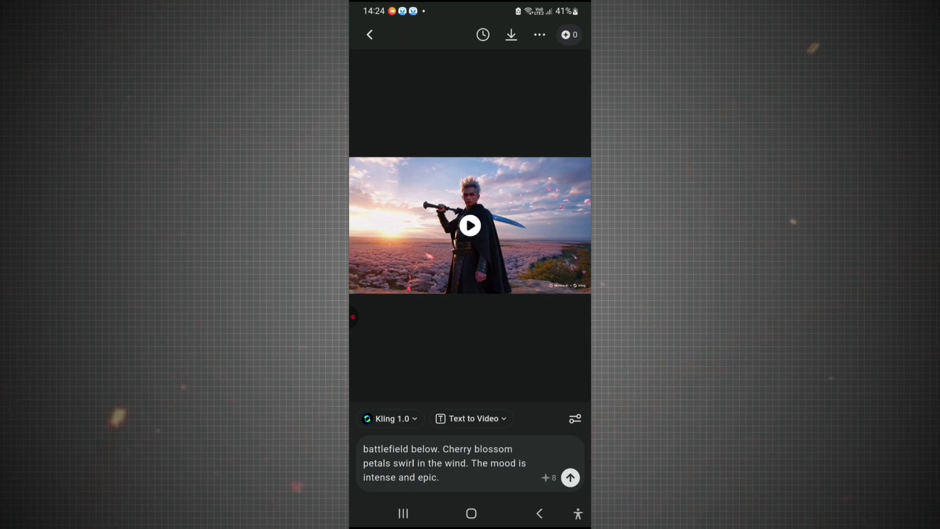
Step: Check the Free plan usage page, with image credits at 8/8, then return to Video
left_click(402, 512)
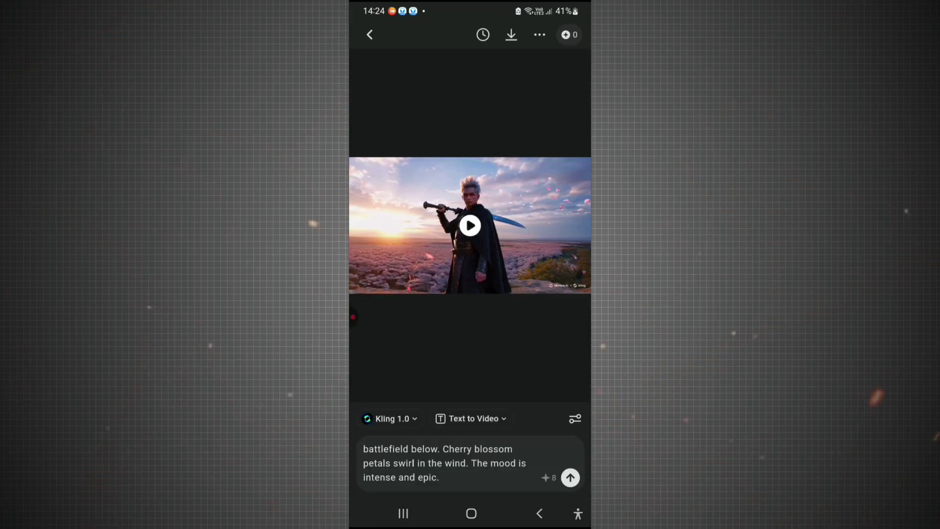
left_click(569, 35)
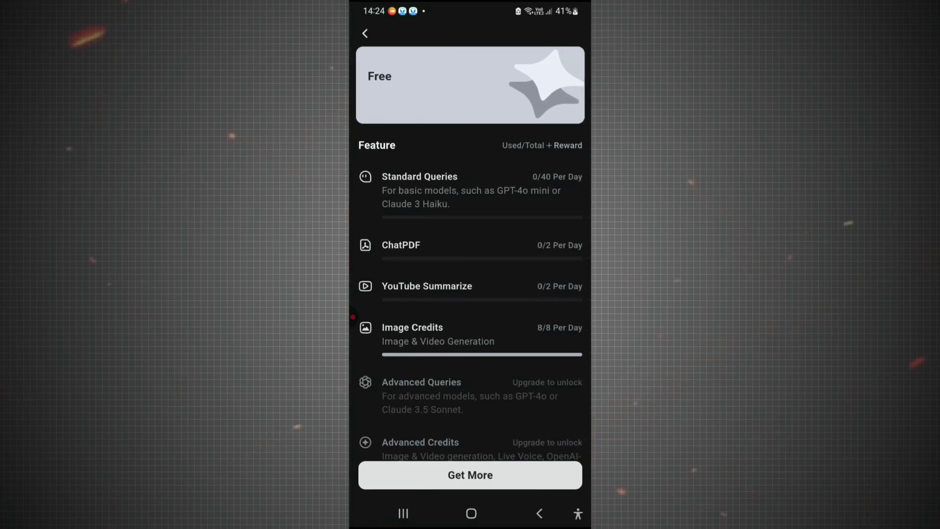
scroll(470, 294, "down", 2)
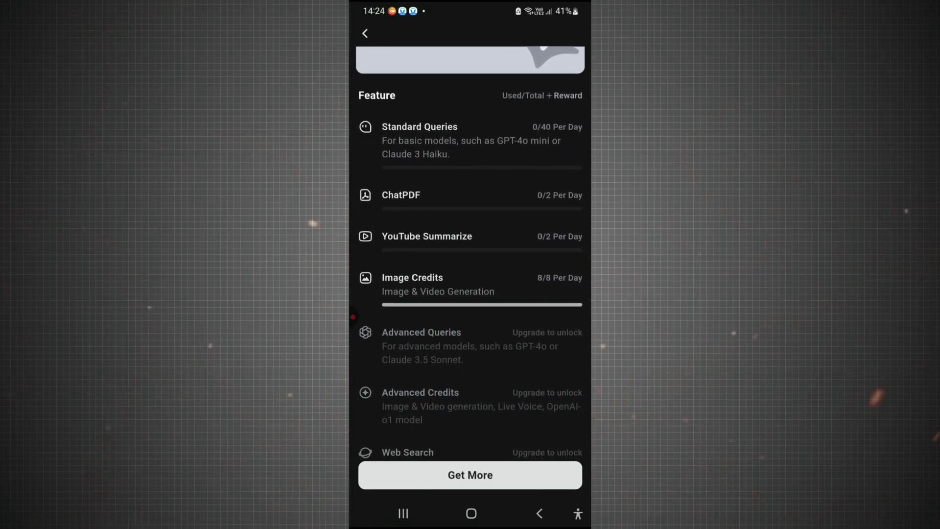
scroll(470, 294, "down", 1)
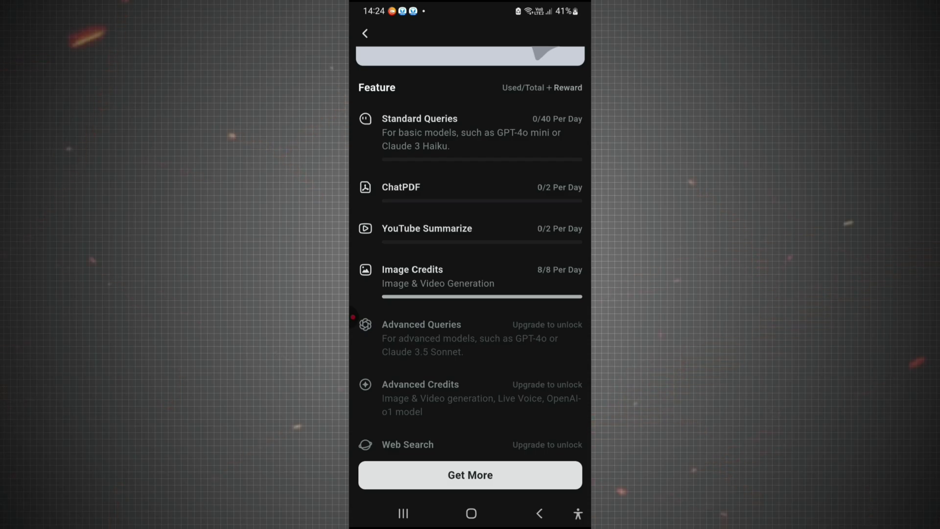
scroll(470, 294, "up", 1)
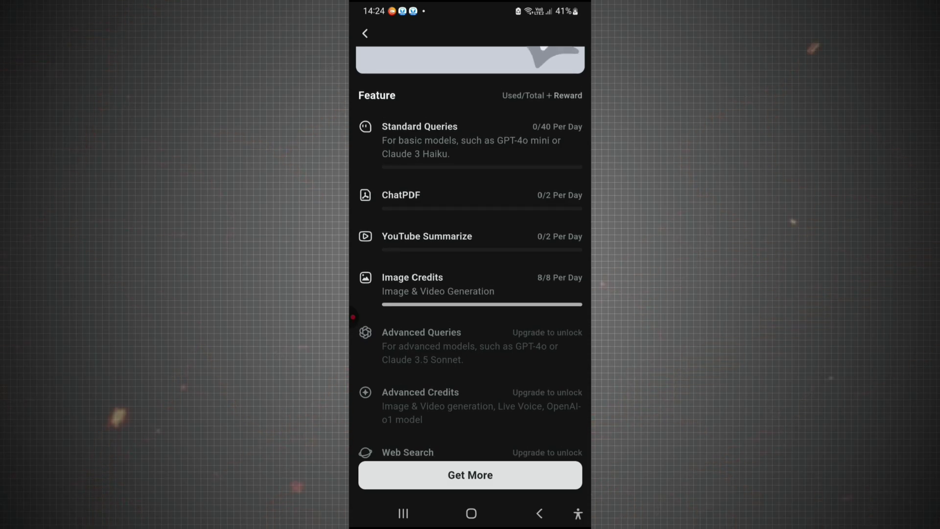
scroll(470, 258, "up", 2)
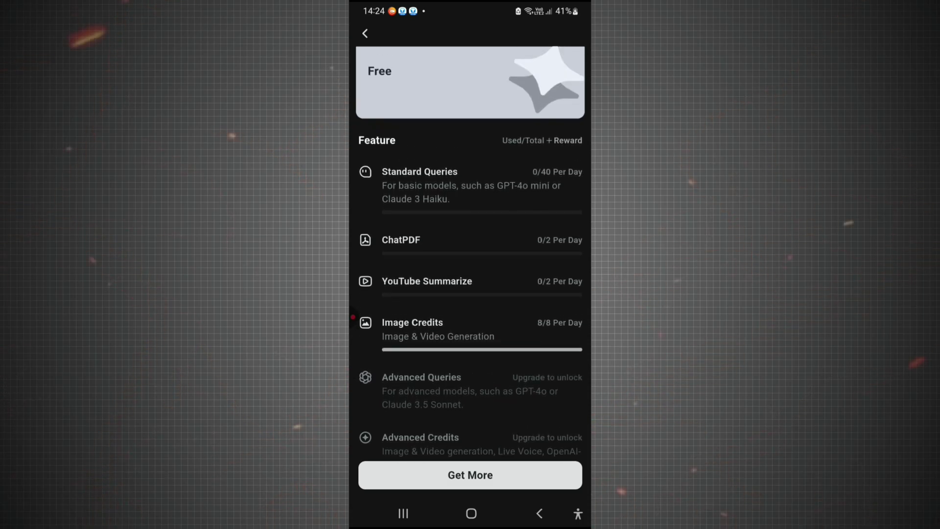
left_click(365, 33)
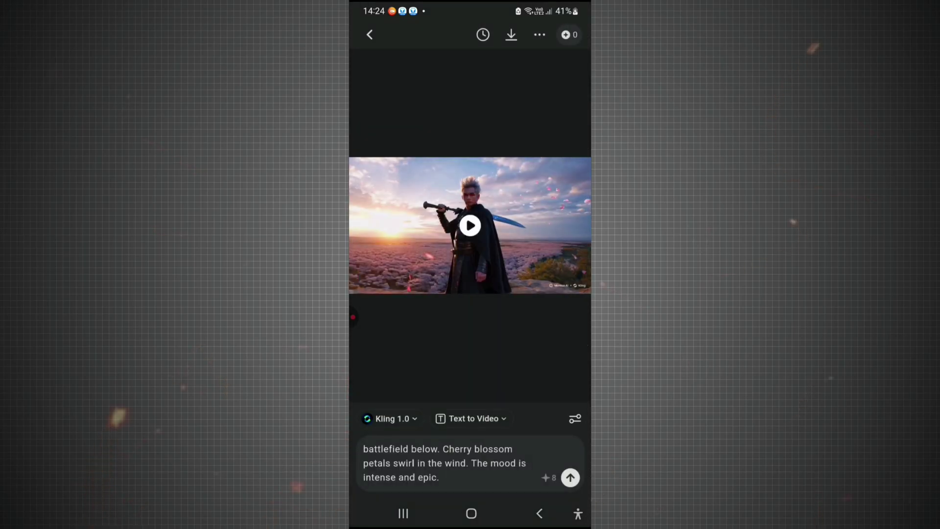
left_click(370, 34)
Step: Return to Monica AI and open account settings from the Chat home screen
left_click(539, 513)
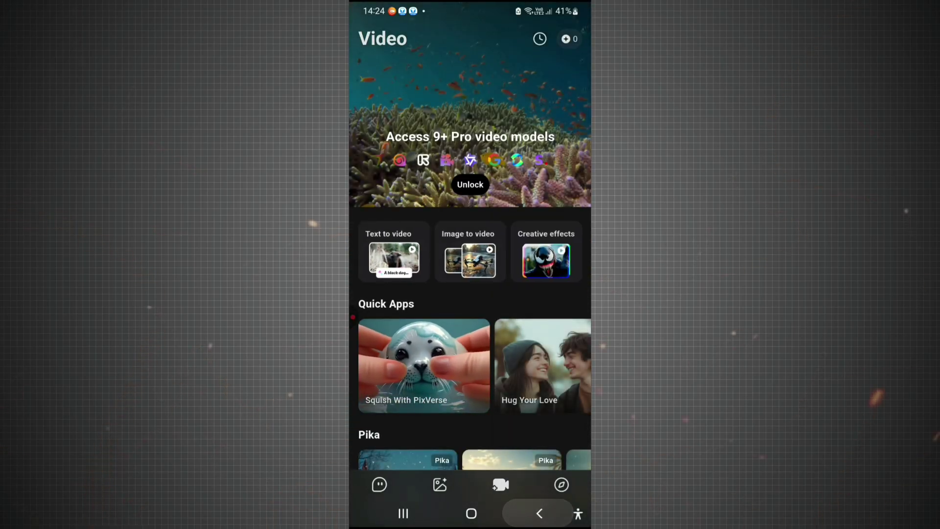
left_click(403, 512)
left_click(470, 231)
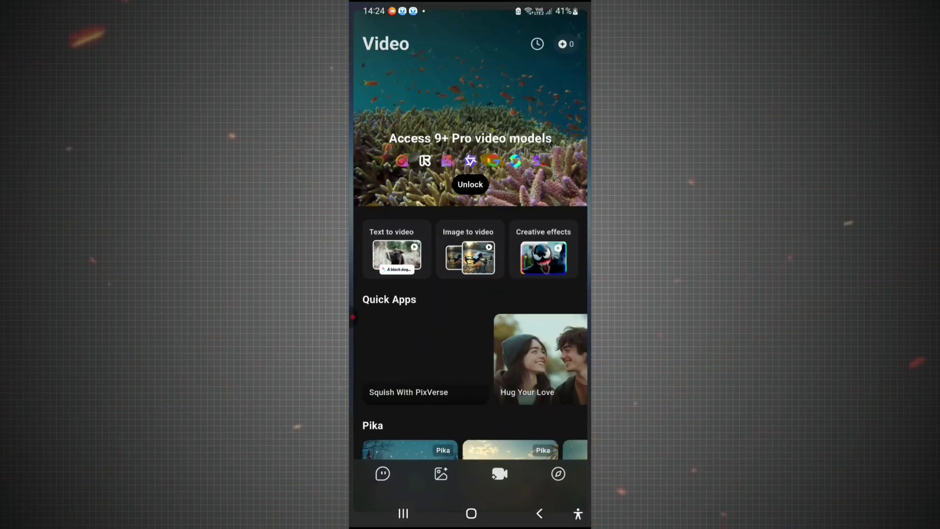
left_click(562, 483)
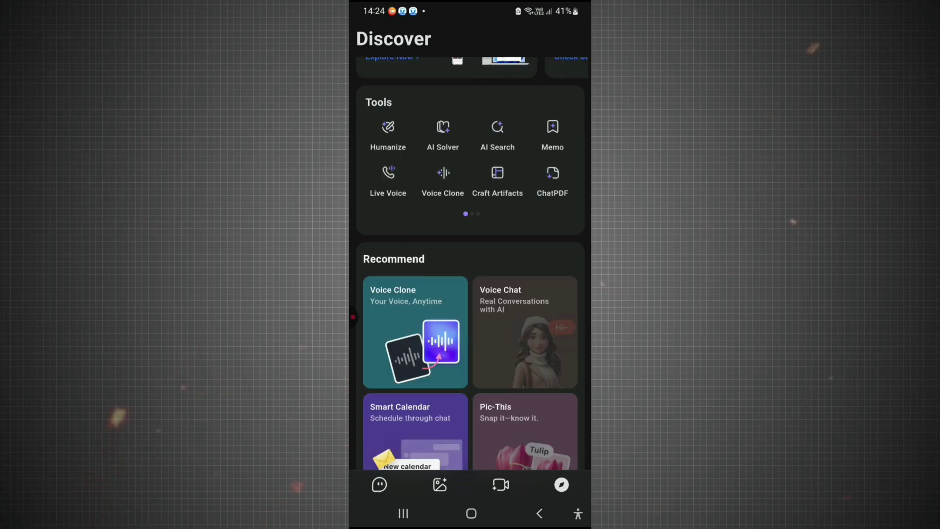
left_click(379, 485)
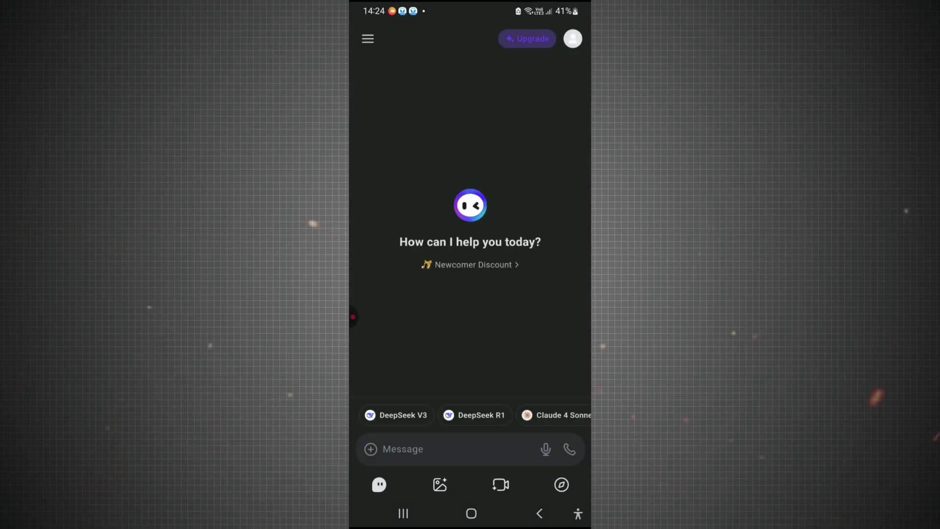
left_click(572, 39)
scroll(470, 294, "down", 1)
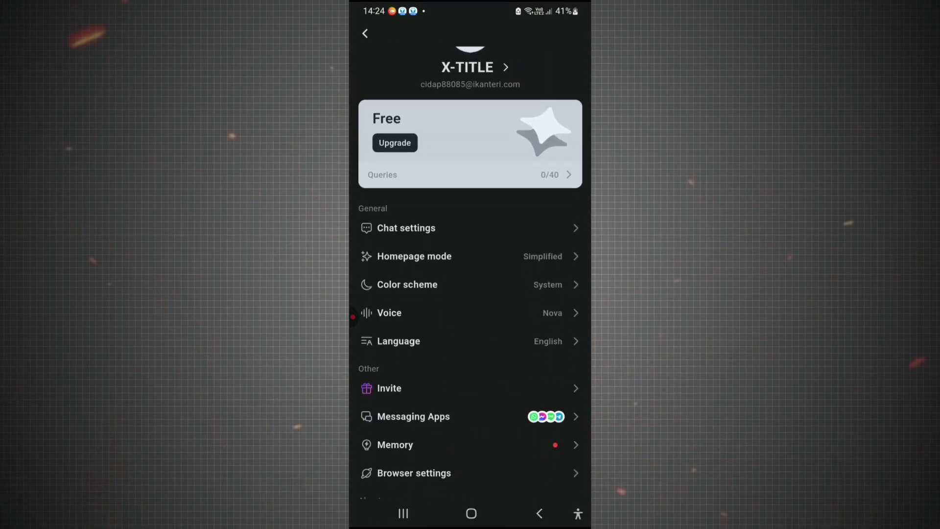
scroll(471, 294, "down", 3)
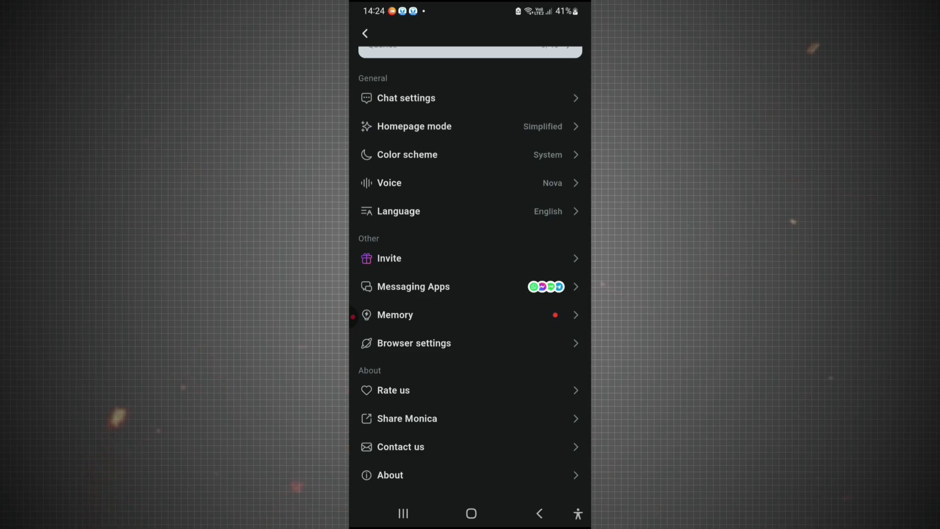
scroll(470, 294, "up", 2)
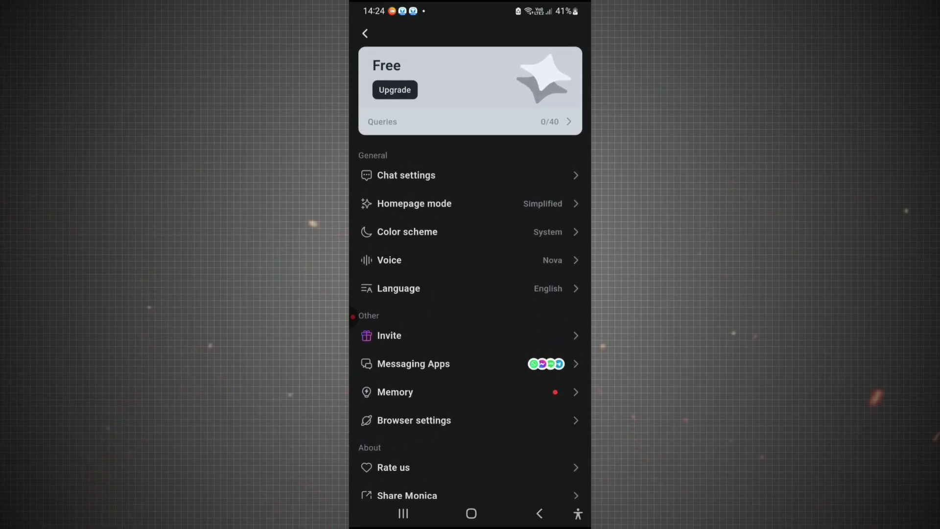
scroll(470, 294, "down", 2)
scroll(470, 295, "up", 2)
scroll(471, 295, "up", 3)
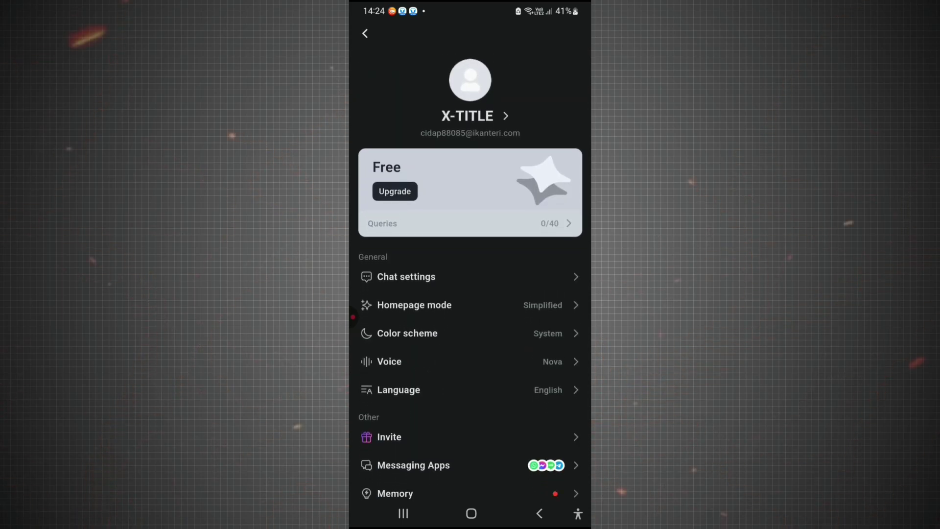
Step: Review Profile and team selection without changes, then confirm logging out
left_click(470, 113)
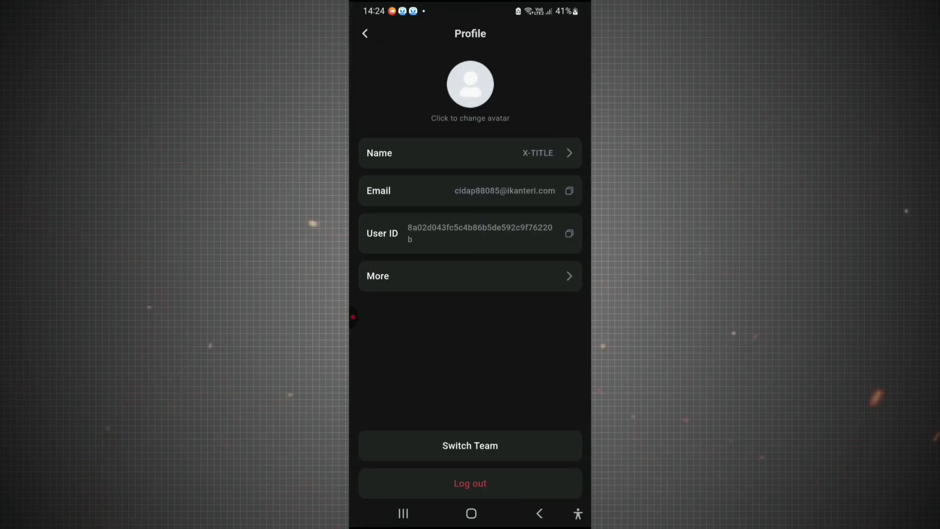
left_click(470, 446)
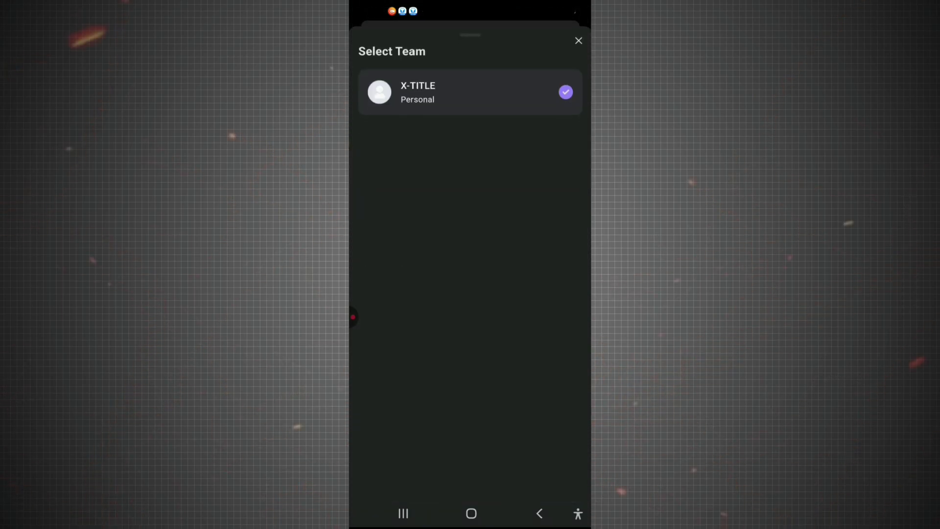
left_click(470, 92)
left_click(470, 484)
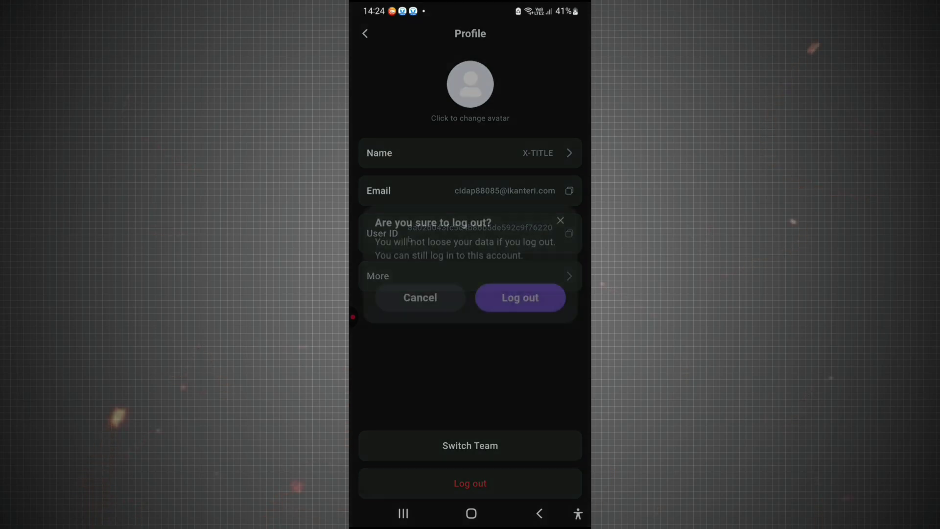
left_click(521, 296)
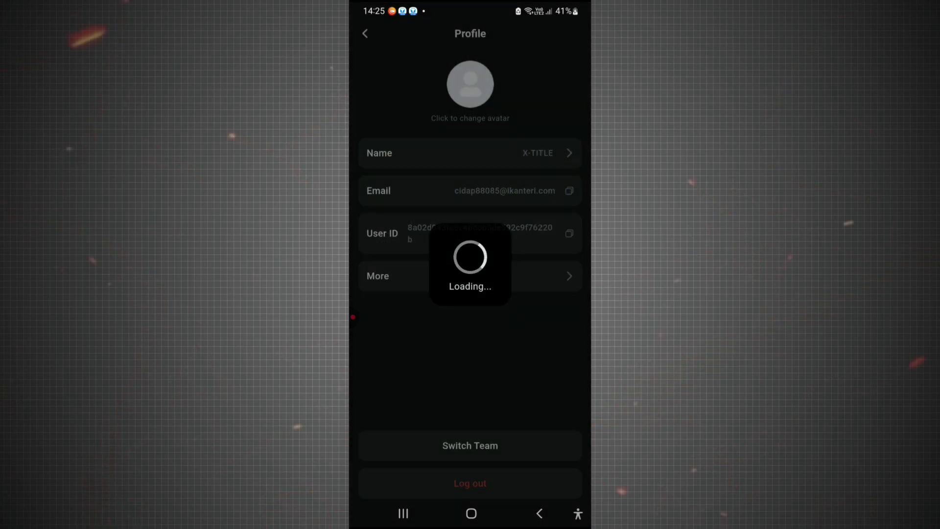
Step: Reopen Monica AI from recent apps to show the welcome sign-in screen
left_click(403, 513)
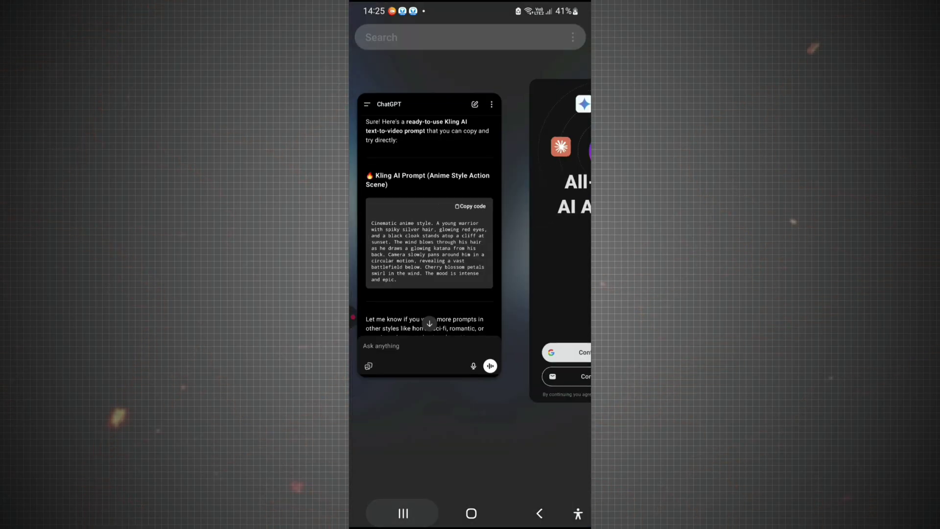
left_click(471, 243)
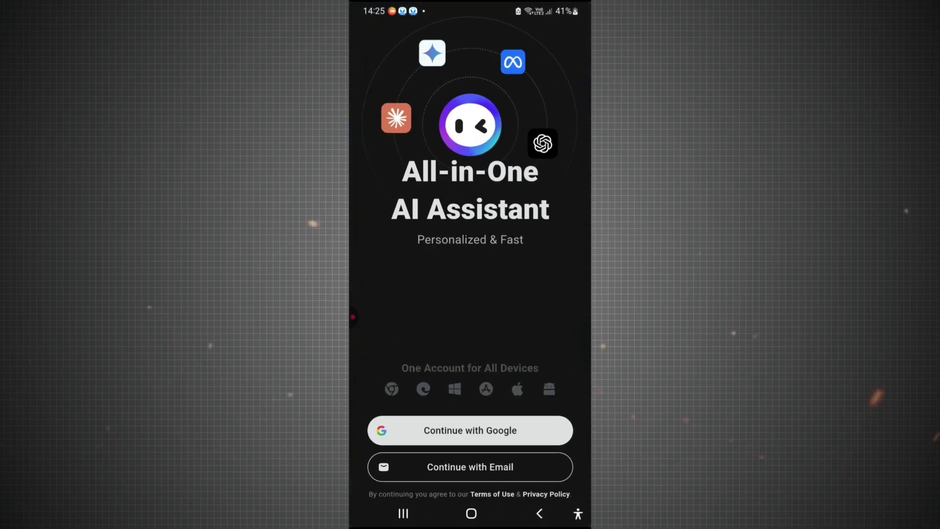
left_click(352, 317)
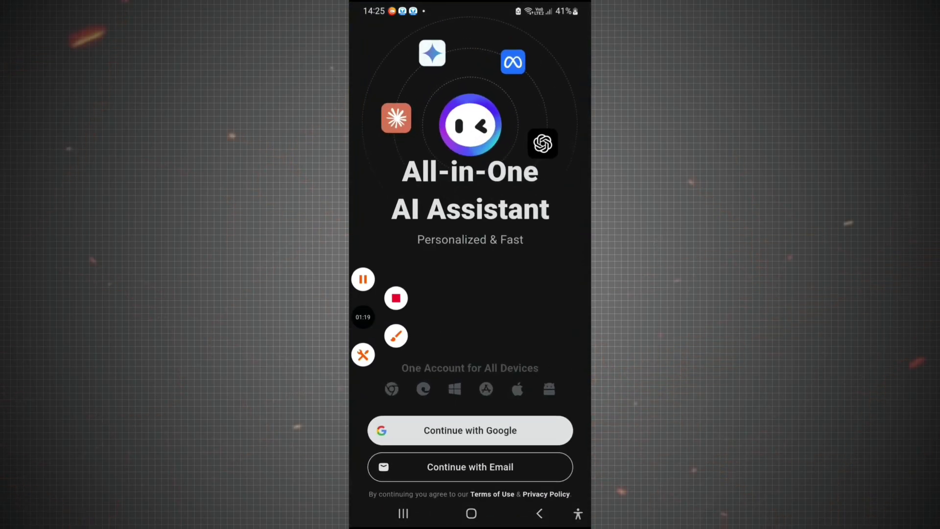
left_click(355, 317)
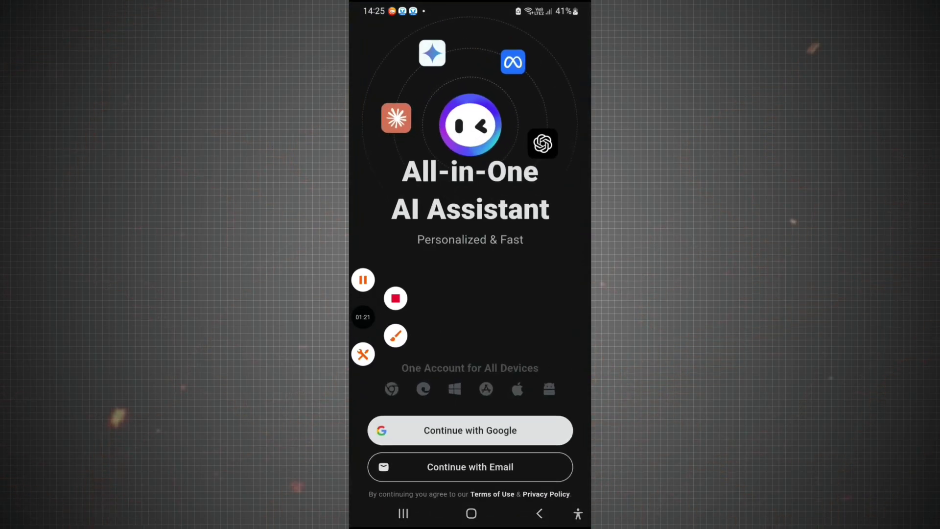